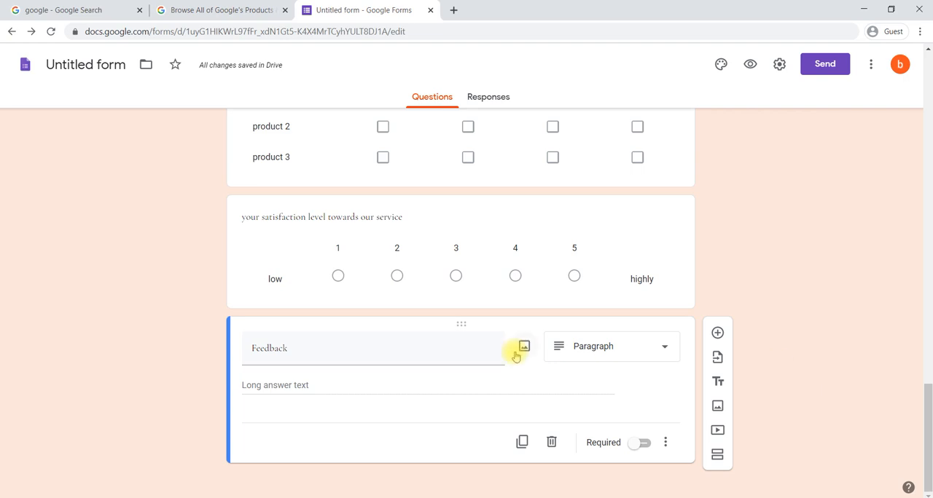
Add a new question below the Feedback question.
click(427, 339)
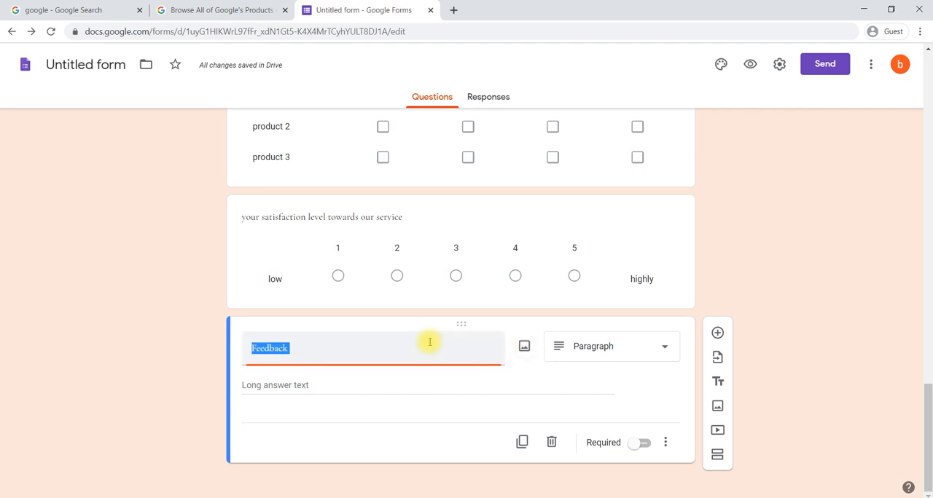
click(354, 351)
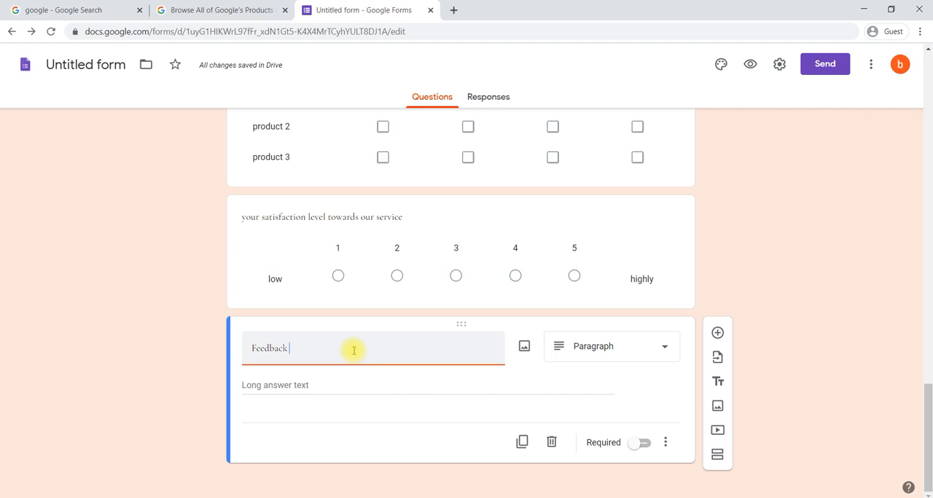
click(717, 334)
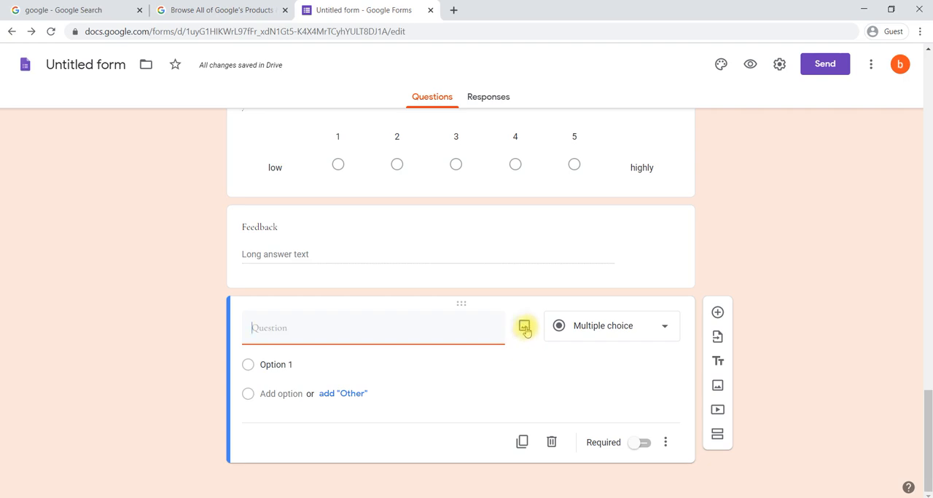
Insert beta.jpg from the recent Google Drive files into the new question and center-align the image.
click(524, 328)
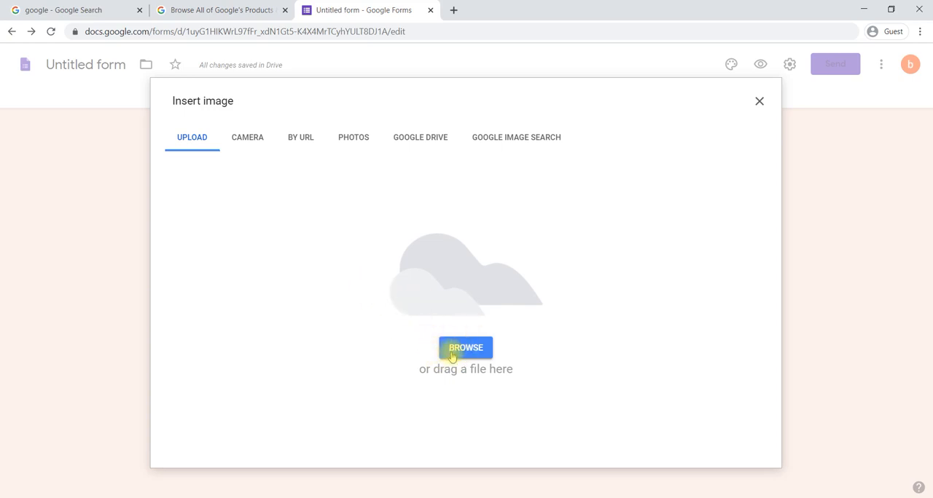
click(421, 143)
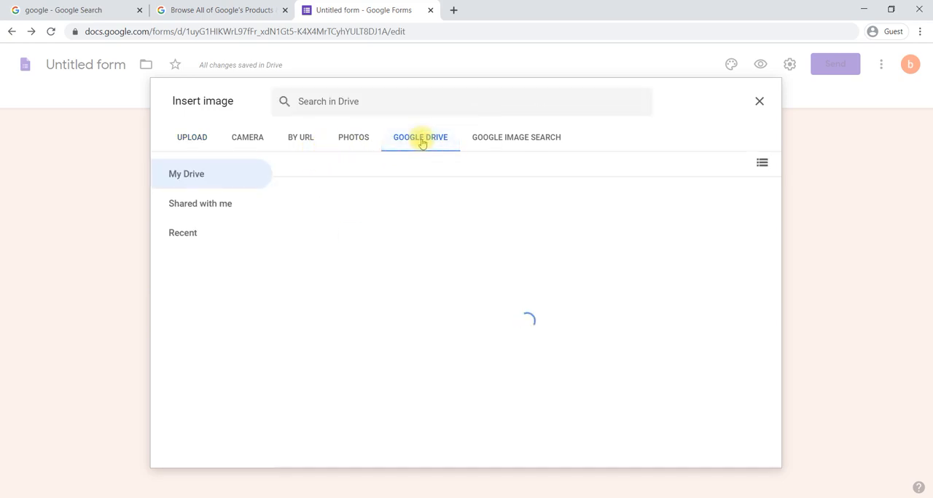
click(184, 234)
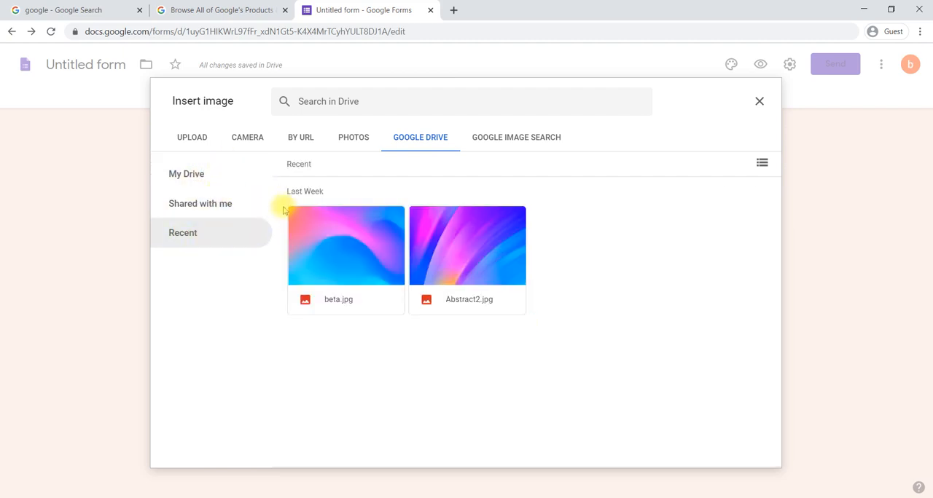
click(331, 251)
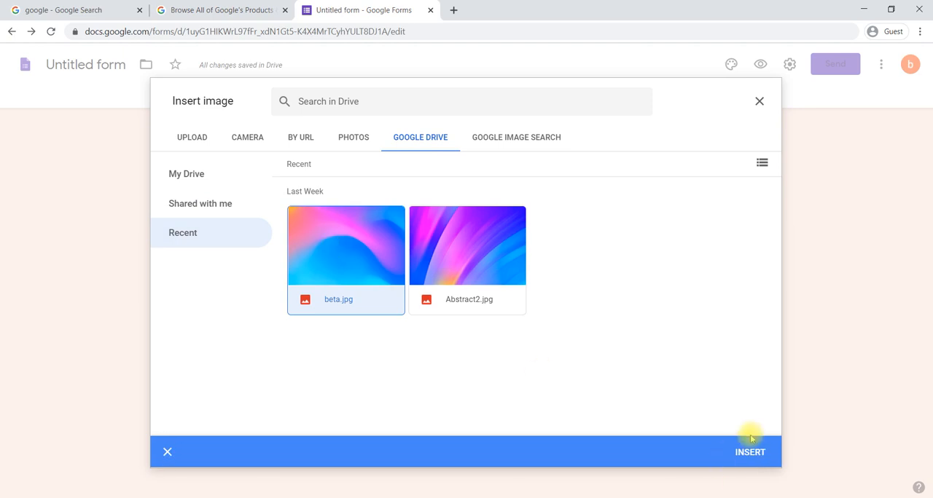
click(751, 459)
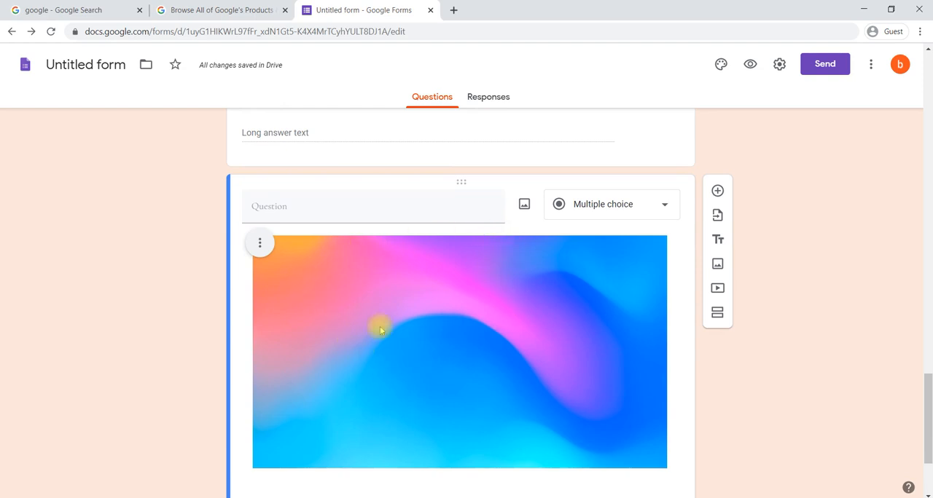
click(258, 243)
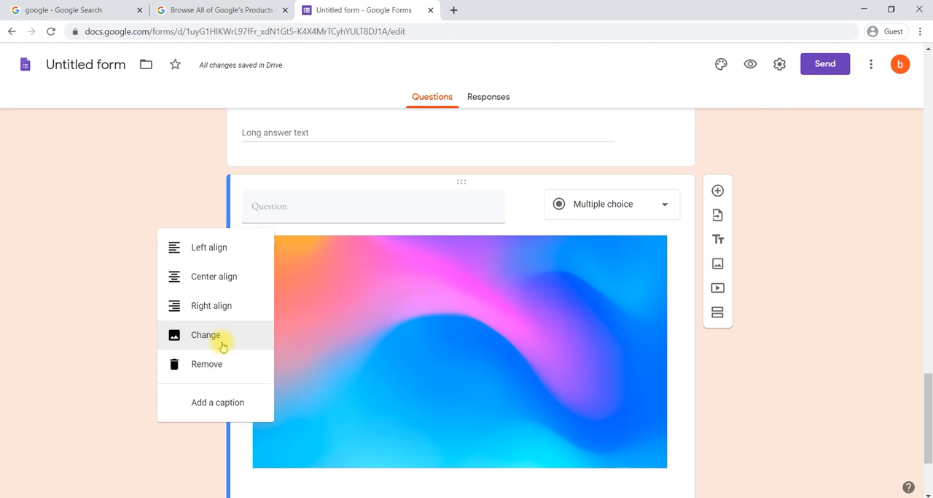
click(219, 277)
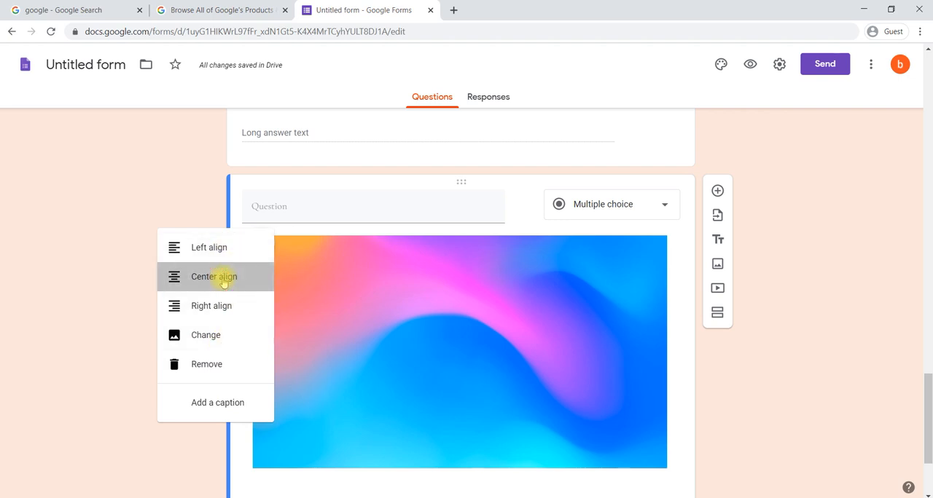
Title the image question "what to be improved in design" and set its answer type to Paragraph.
click(299, 220)
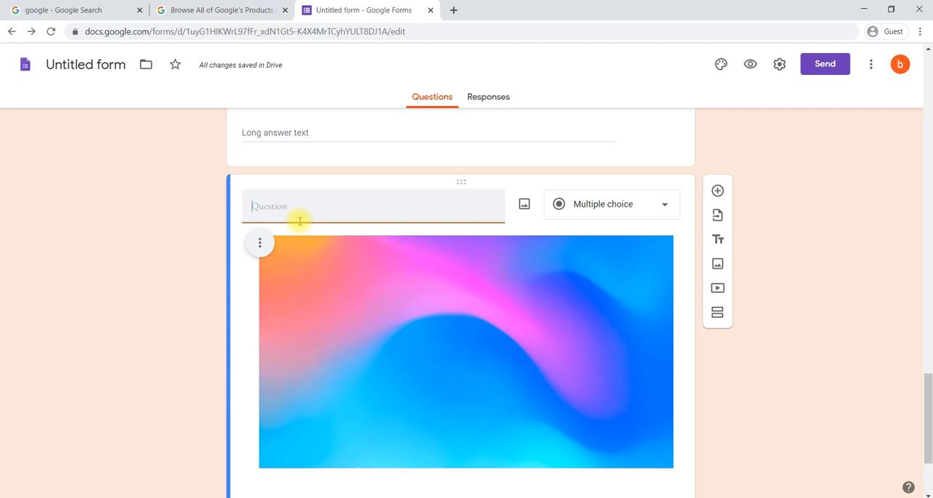
text(what to be improved )
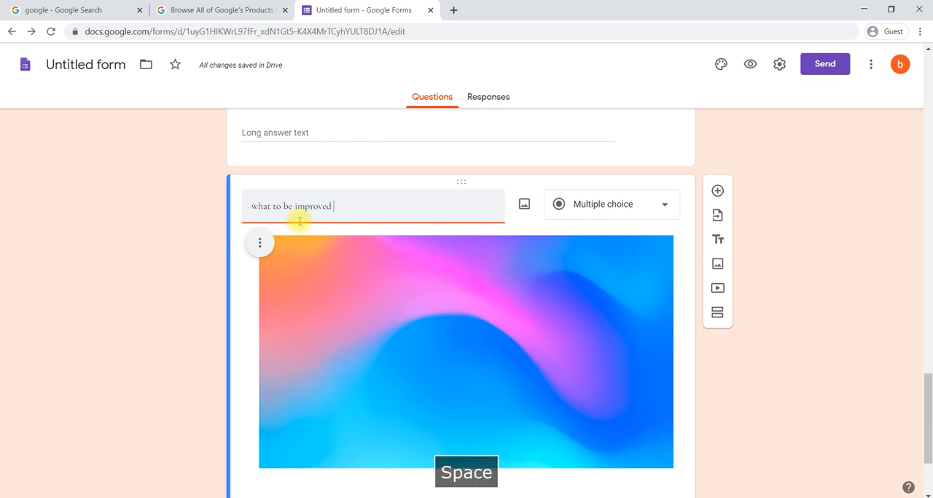
text(in desig)
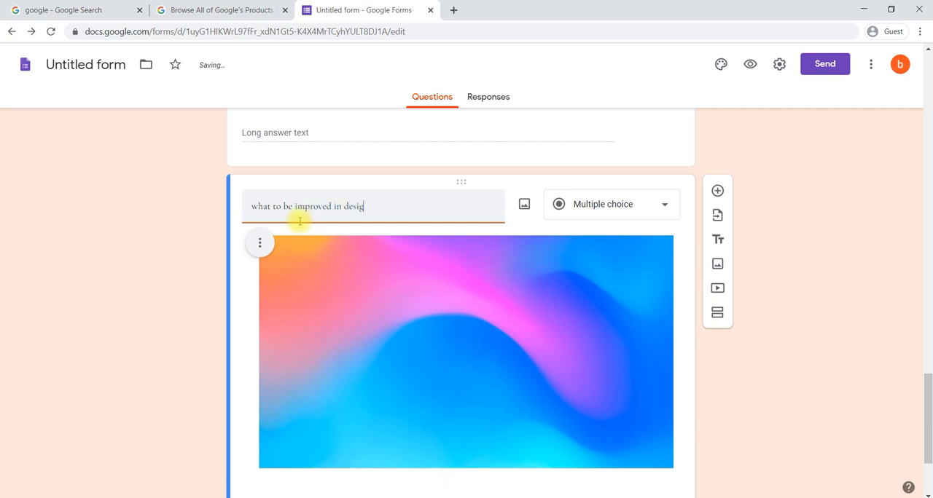
text(n)
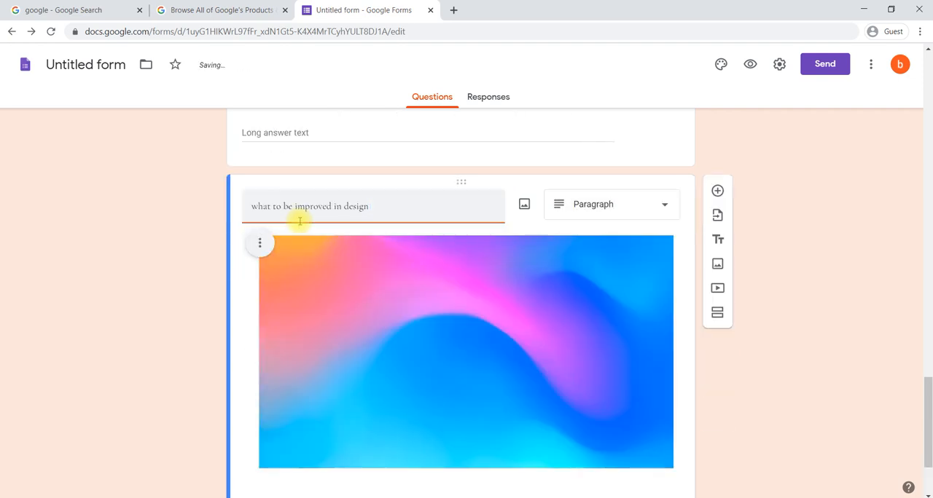
scroll(431, 206, down, 1)
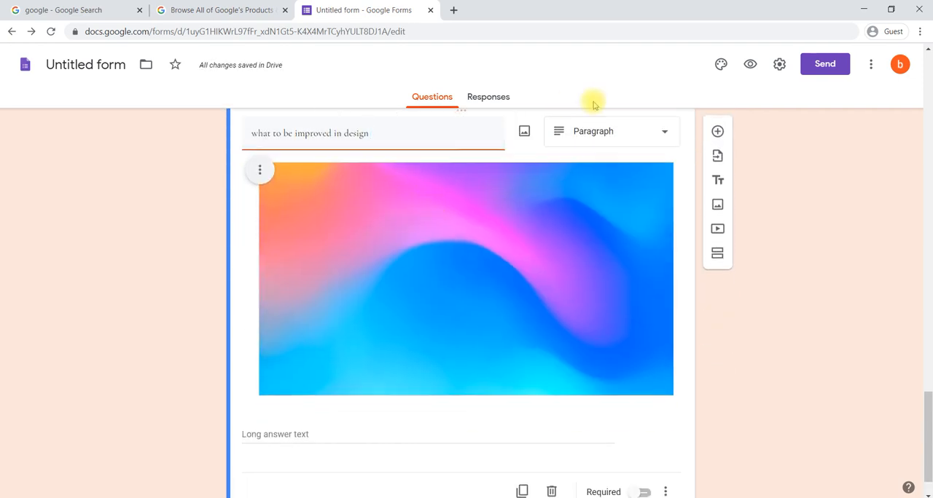
click(601, 134)
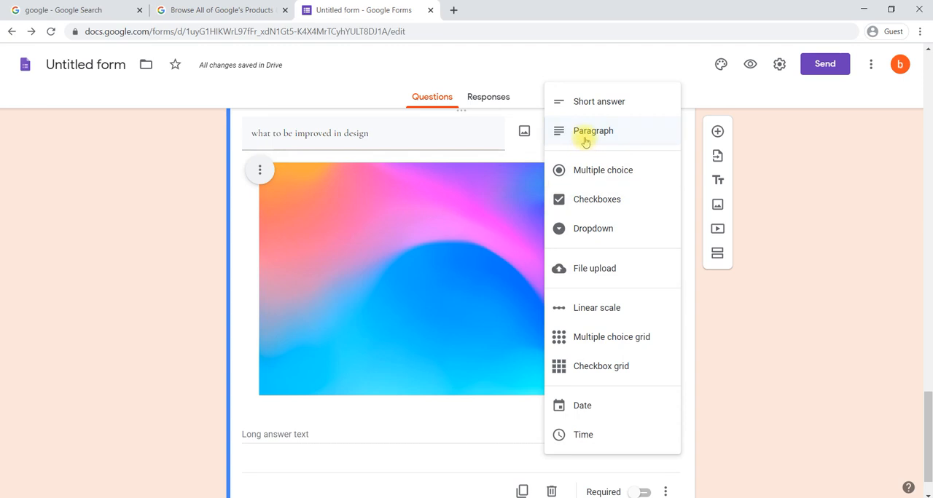
click(584, 139)
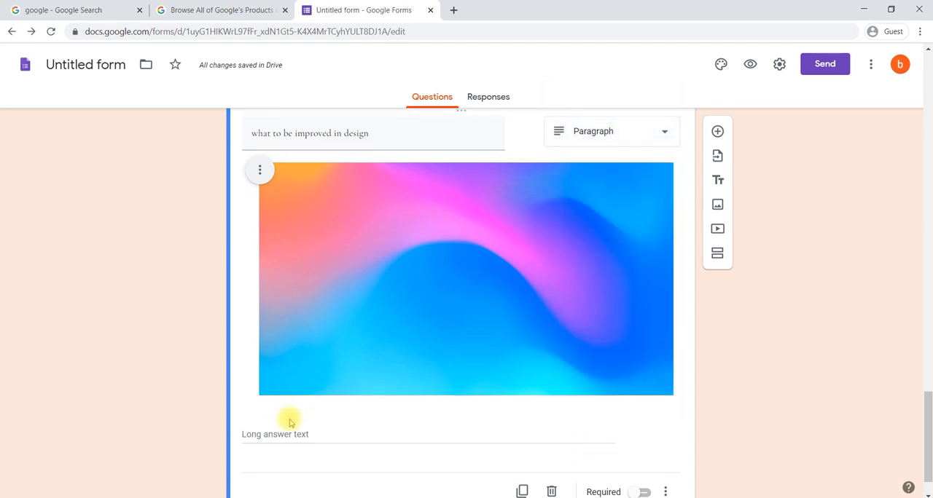
scroll(288, 421, down, 1)
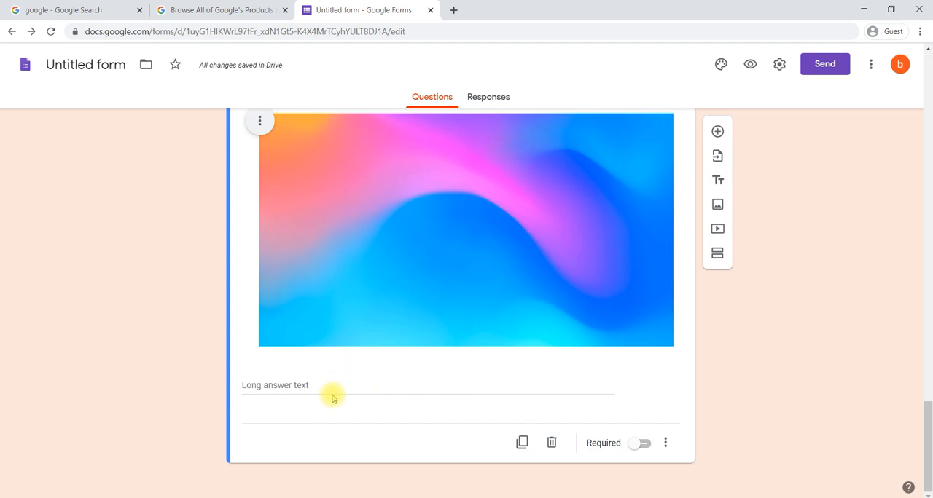
scroll(333, 397, up, 1)
scroll(333, 397, up, 1)
click(397, 187)
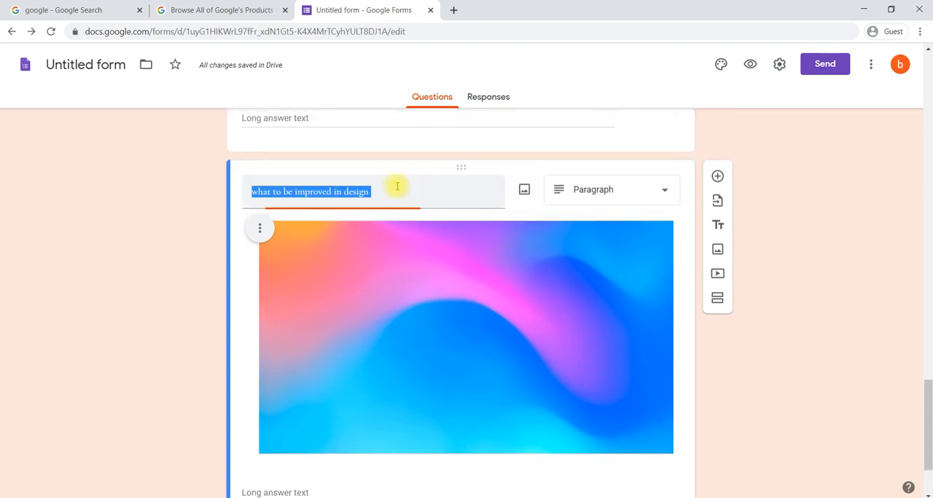
Add a new section after the image question and title it "Promotion".
scroll(397, 187, down, 2)
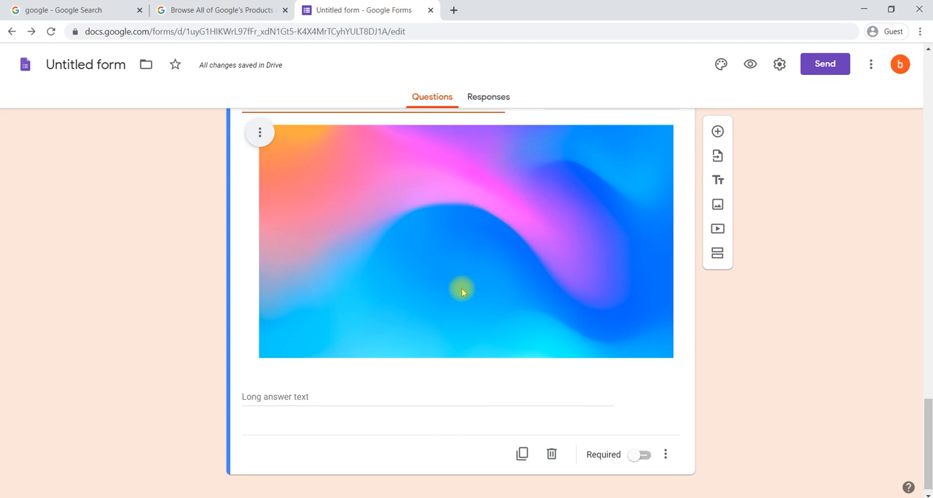
scroll(461, 291, down, 1)
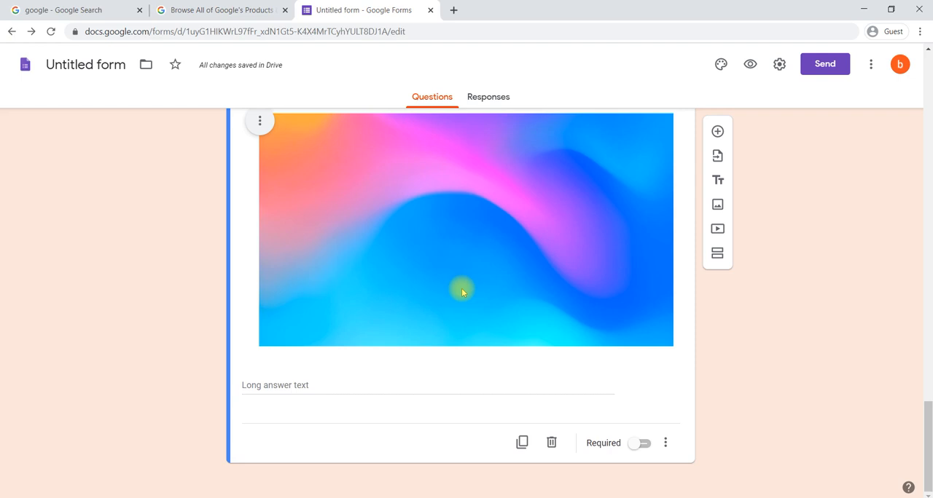
click(717, 256)
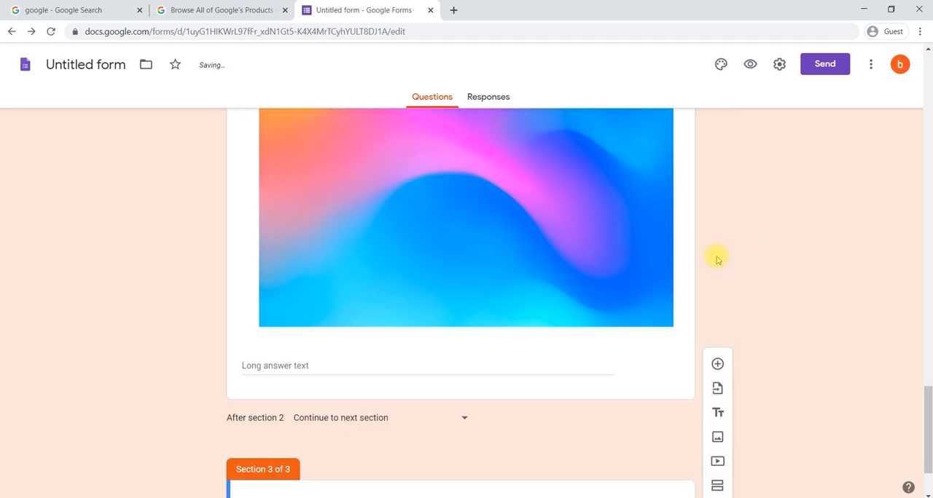
click(375, 413)
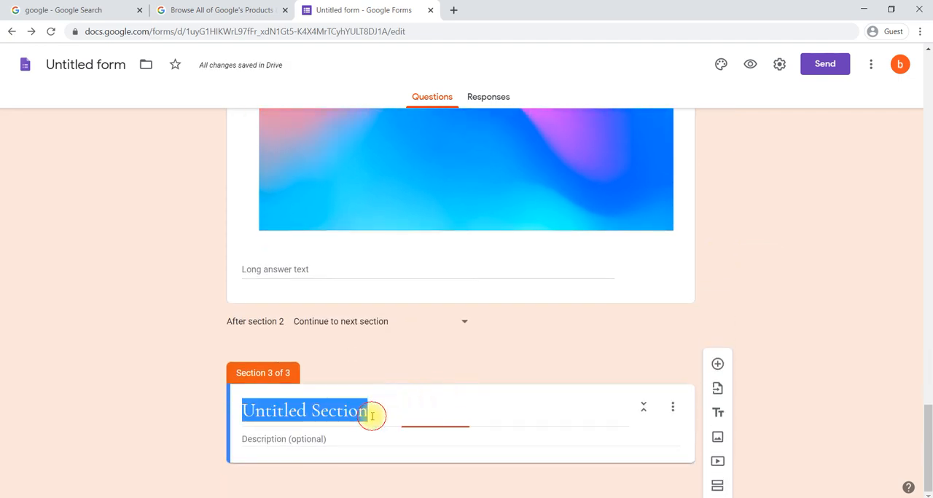
text(Pro)
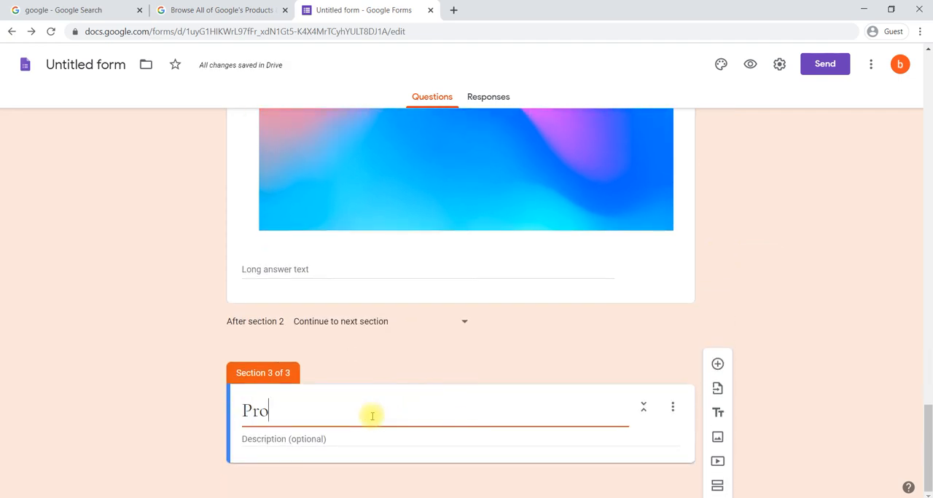
text(motion)
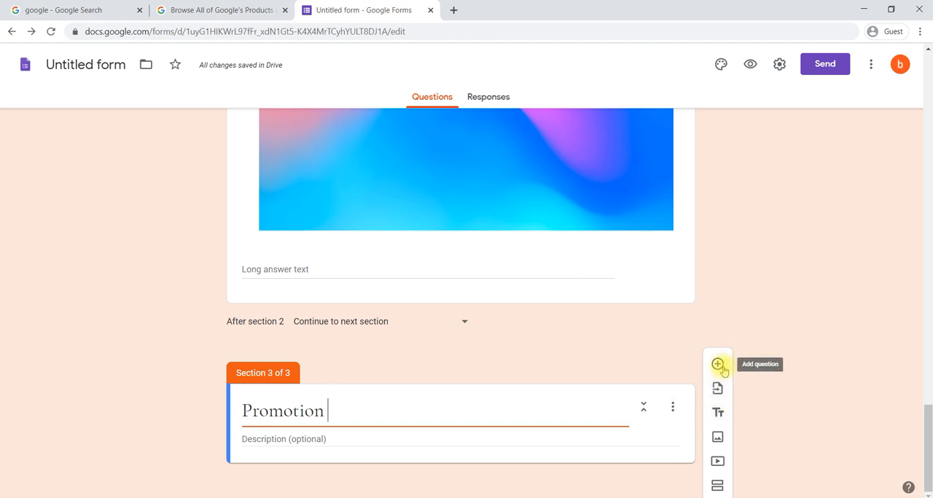
Add a title and description block to the Promotion section and title it "Product Name".
click(719, 414)
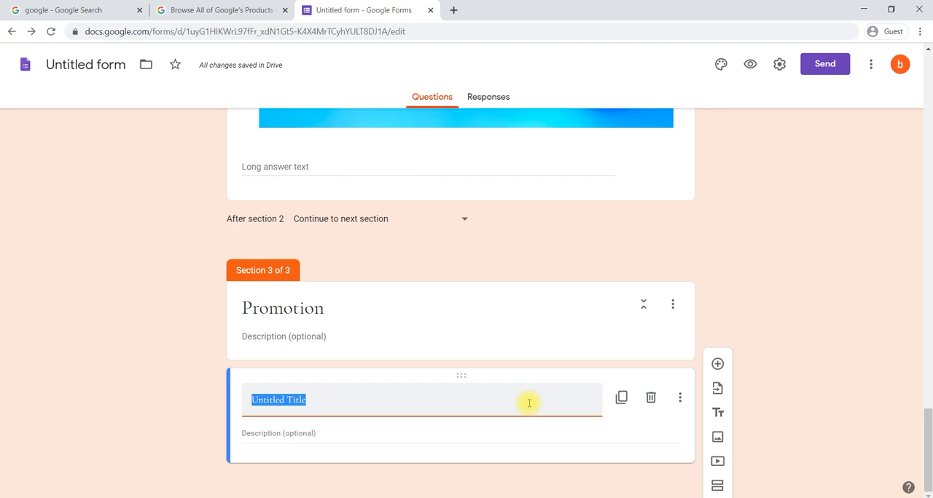
text(Product)
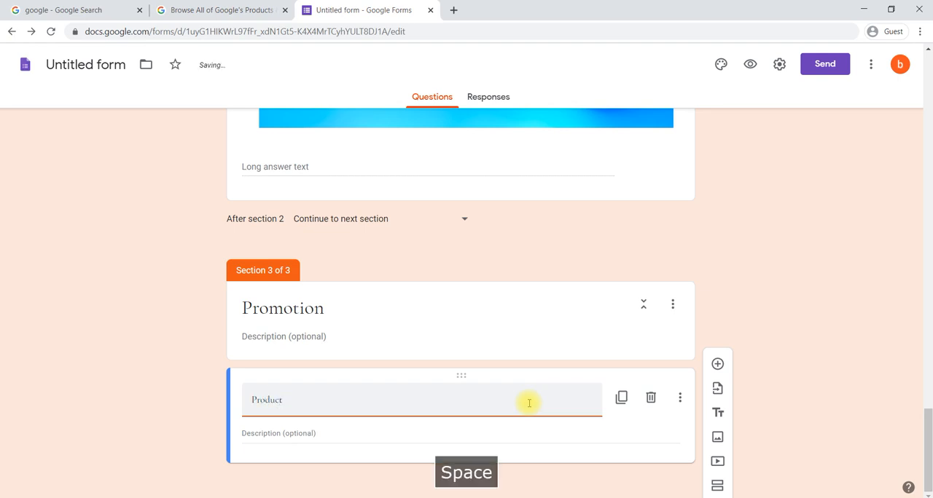
text( Name)
Enter "description on product @ 335" as the description of the Product Name block.
click(391, 434)
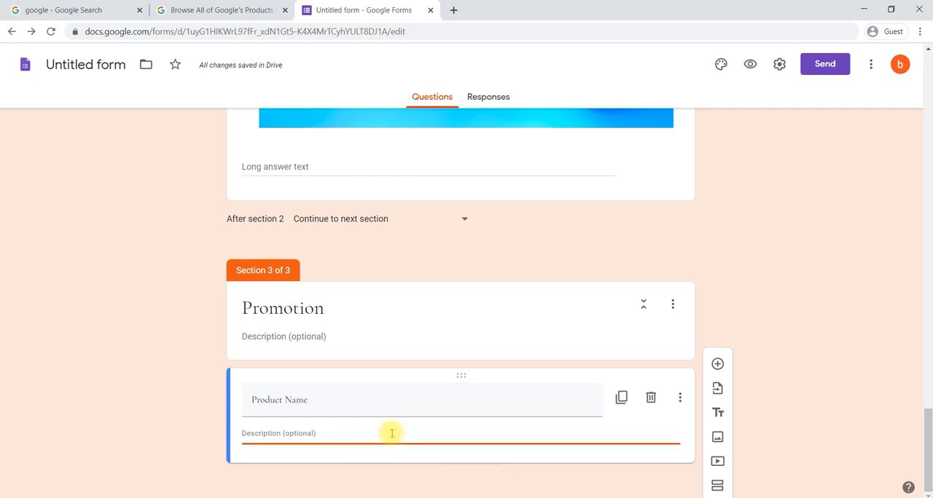
text(descriptio)
key(BackSpace)
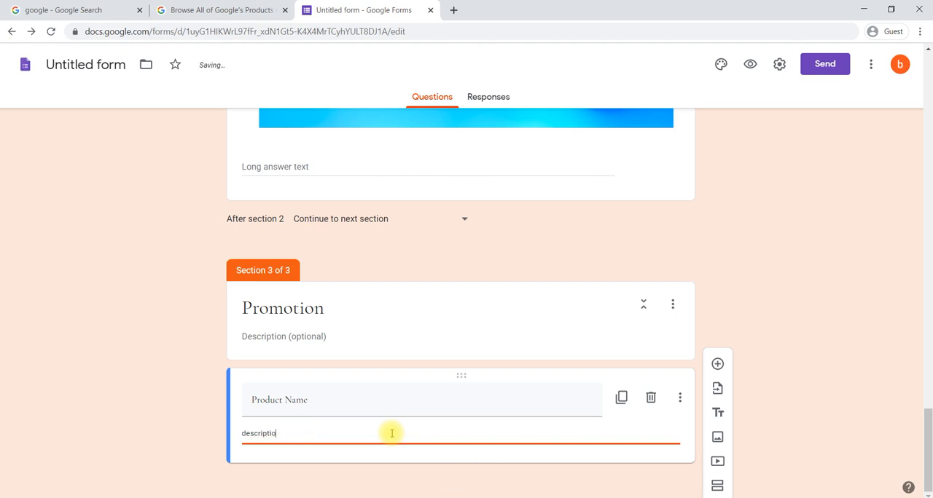
text(n on )
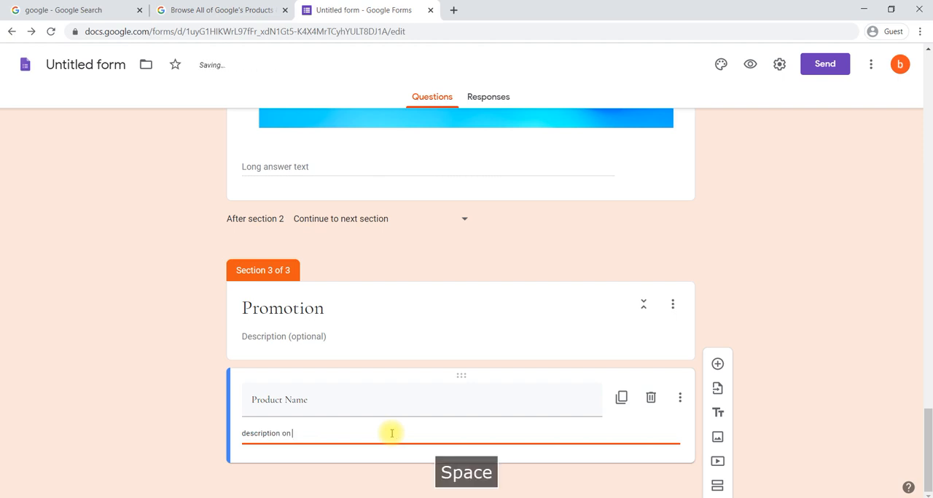
text(product @)
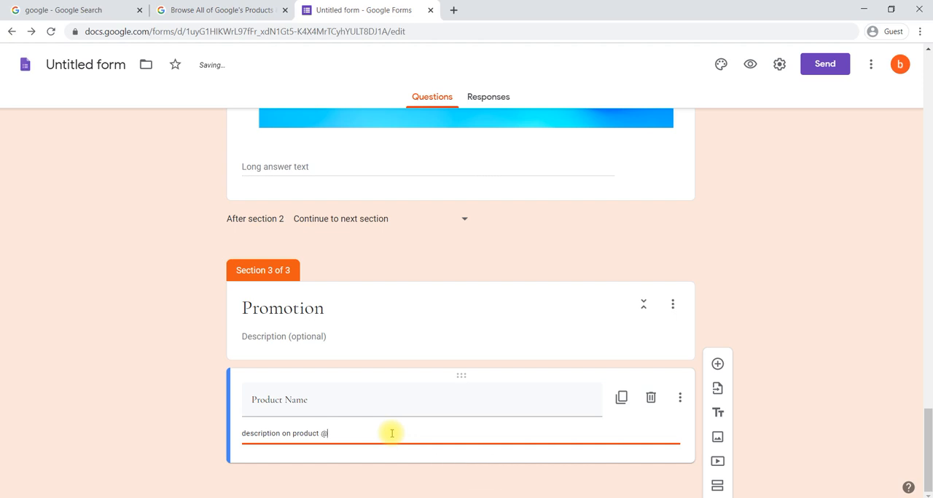
text( 335)
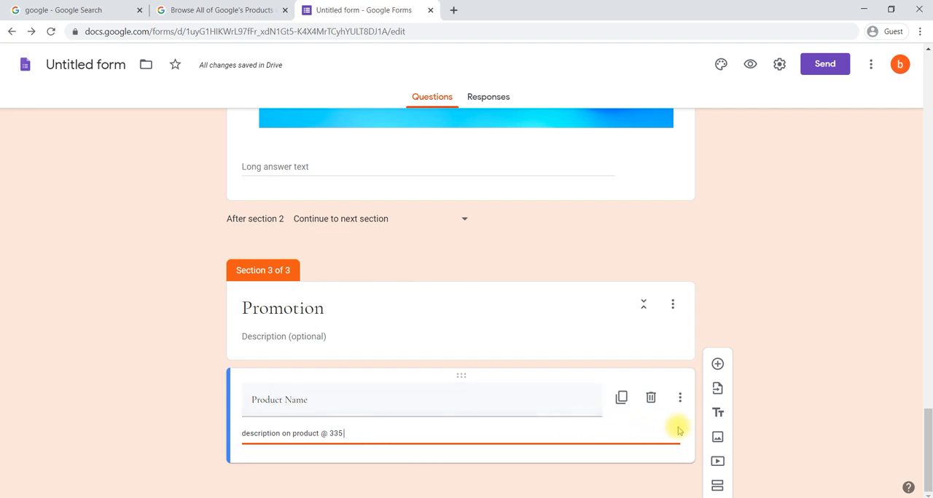
Search Google images for "laptop" and insert the picture of the laptop with a blue screen below the Product Name block.
click(717, 438)
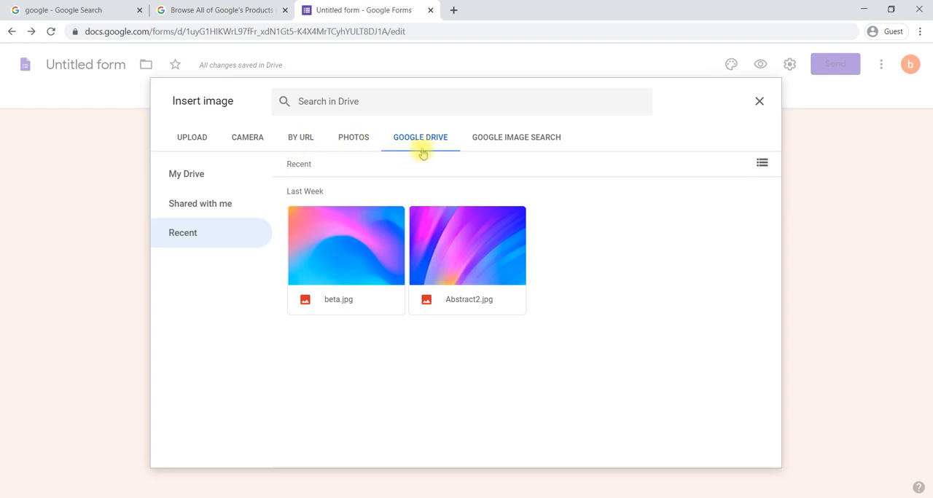
click(520, 144)
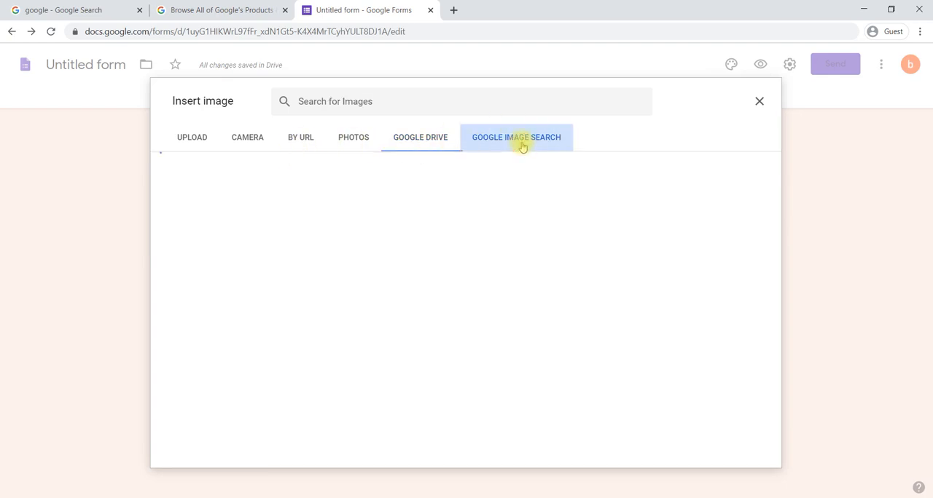
click(344, 102)
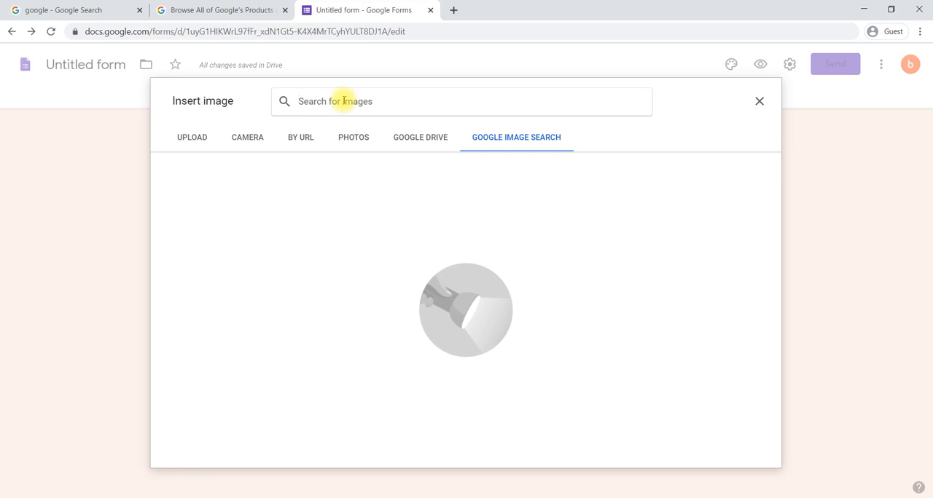
text(laptop)
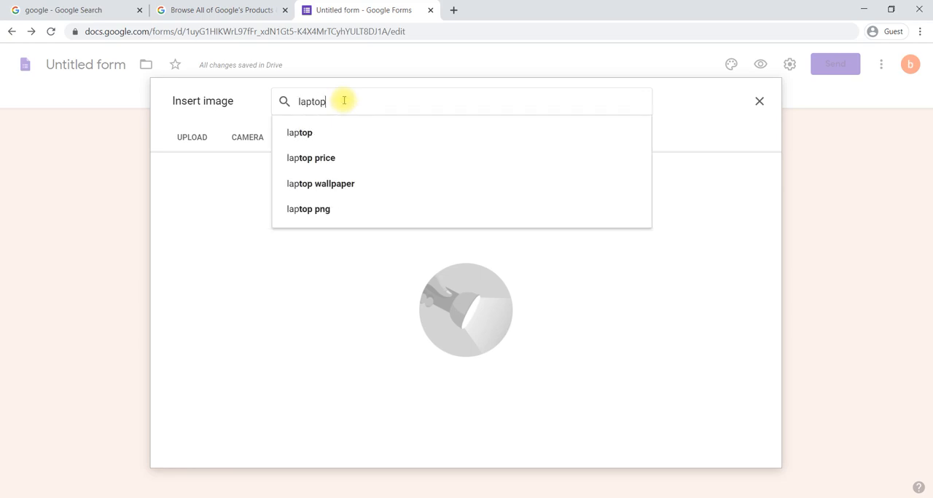
key(Return)
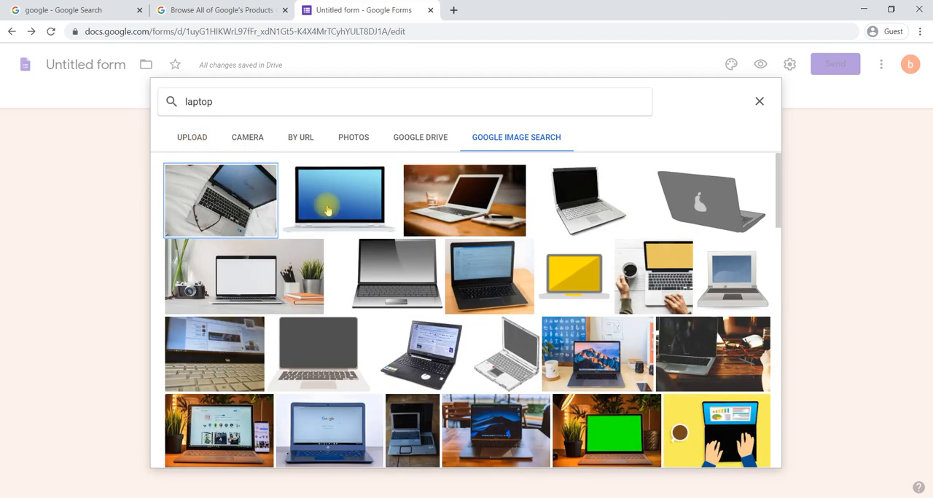
click(363, 197)
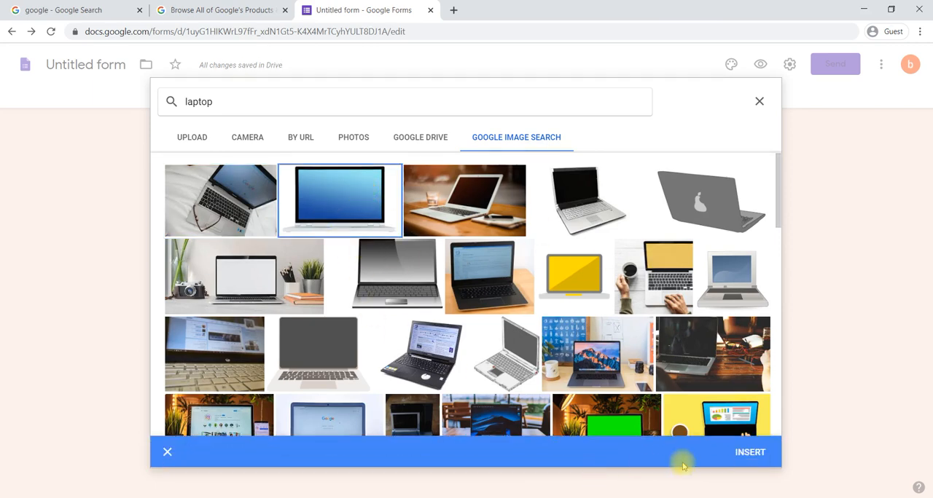
click(758, 449)
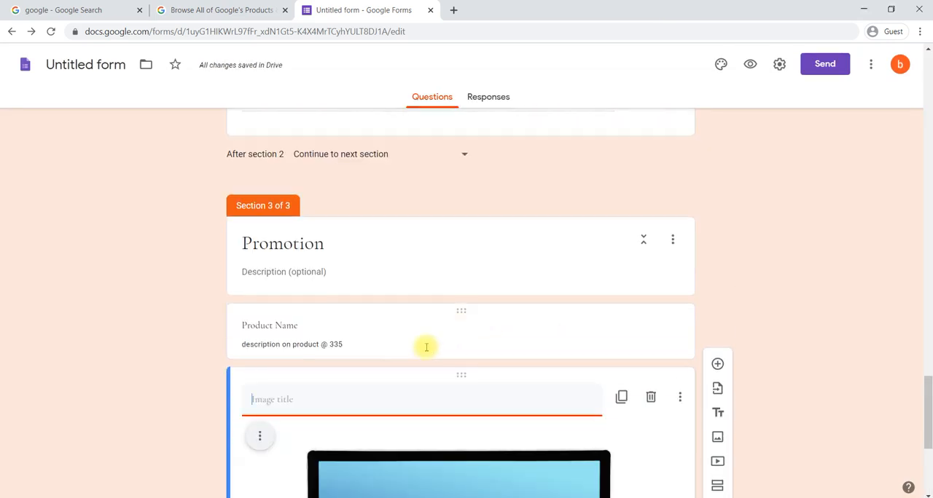
Search YouTube for "google" and insert the first video found below the laptop image.
scroll(340, 394, down, 3)
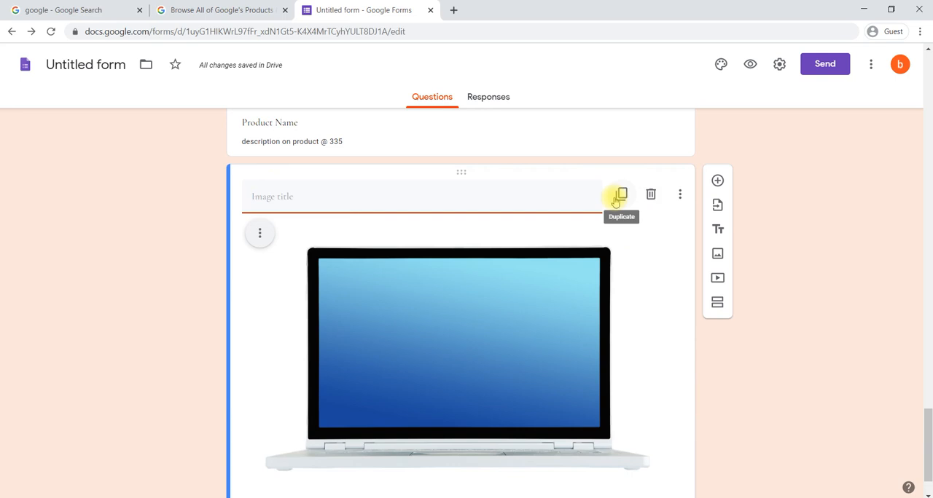
scroll(625, 265, down, 1)
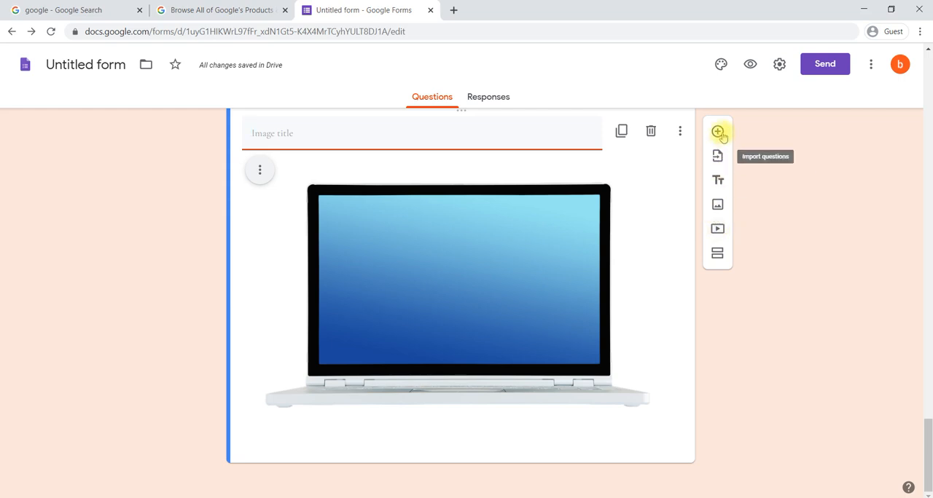
click(717, 231)
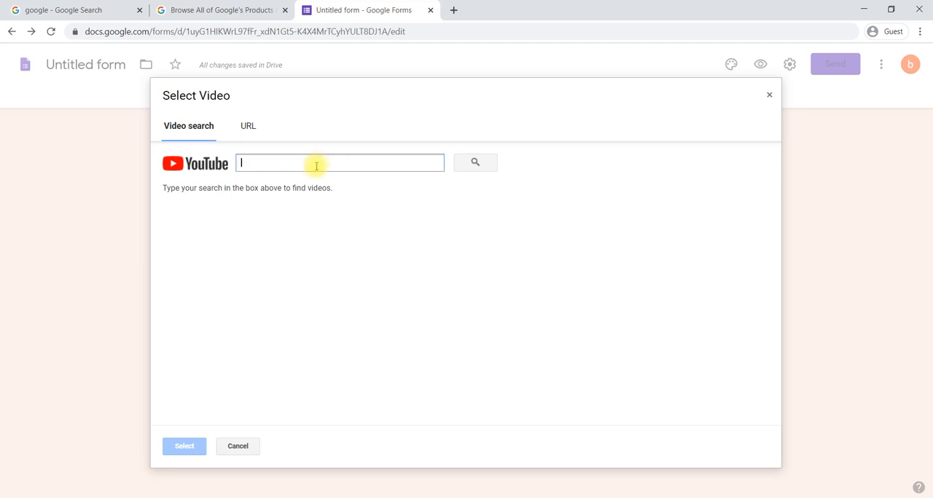
text(google)
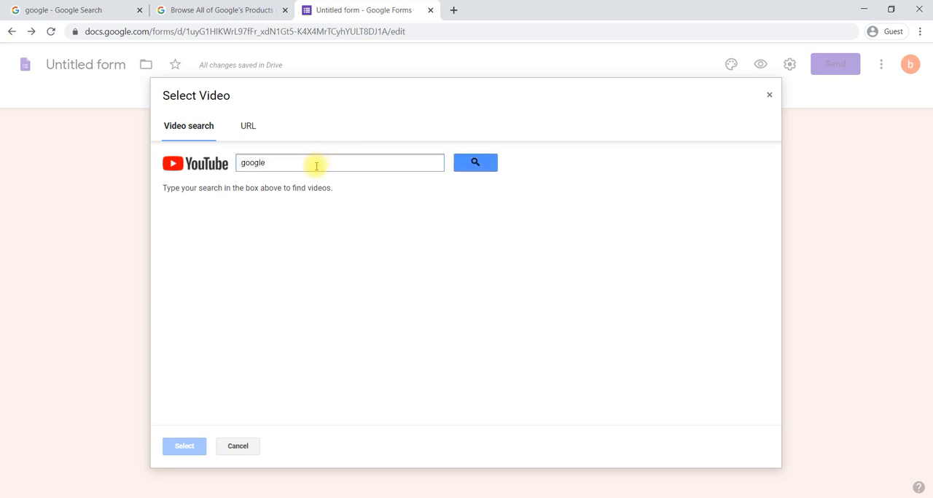
click(242, 125)
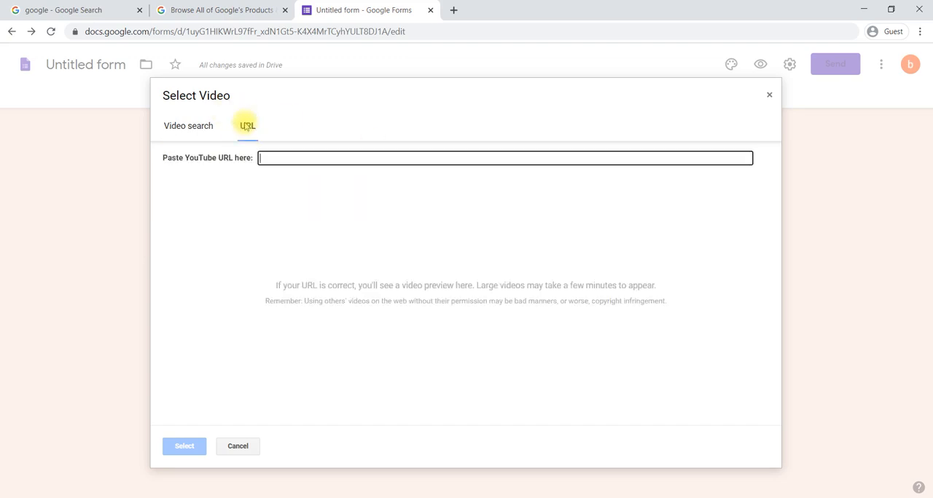
click(206, 131)
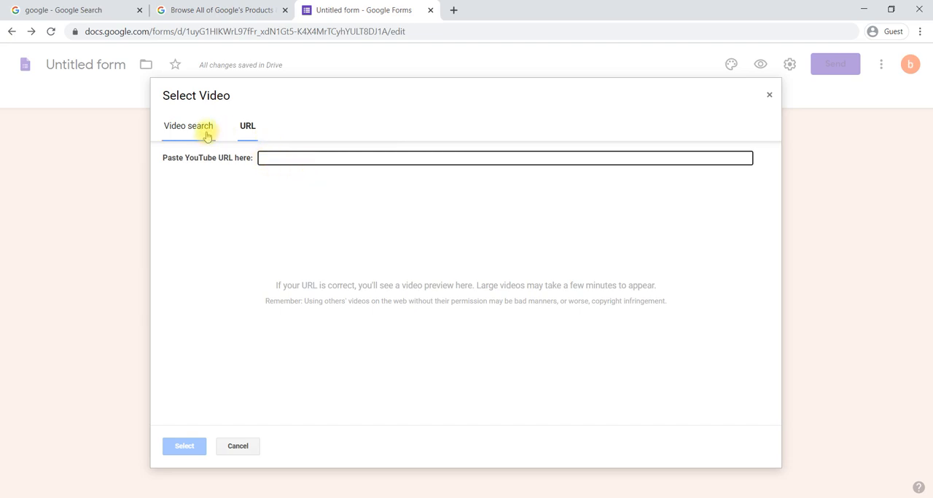
click(329, 171)
text(googl)
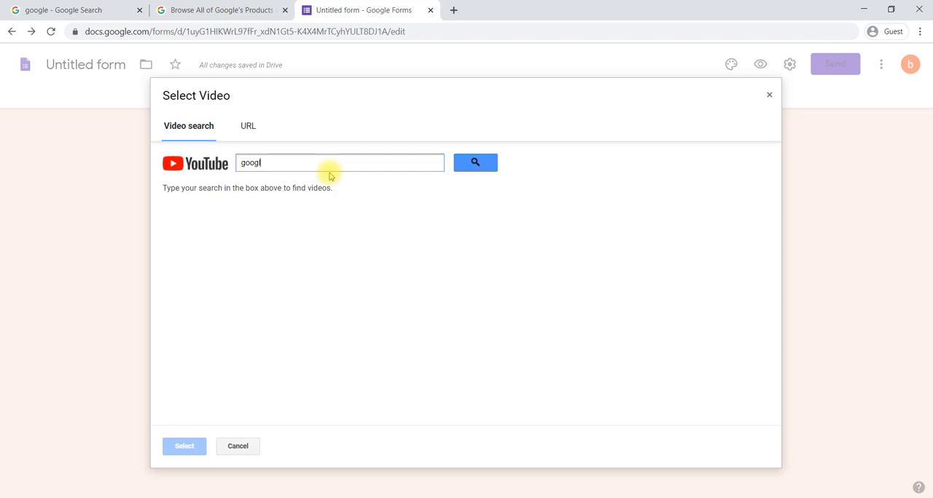
click(474, 166)
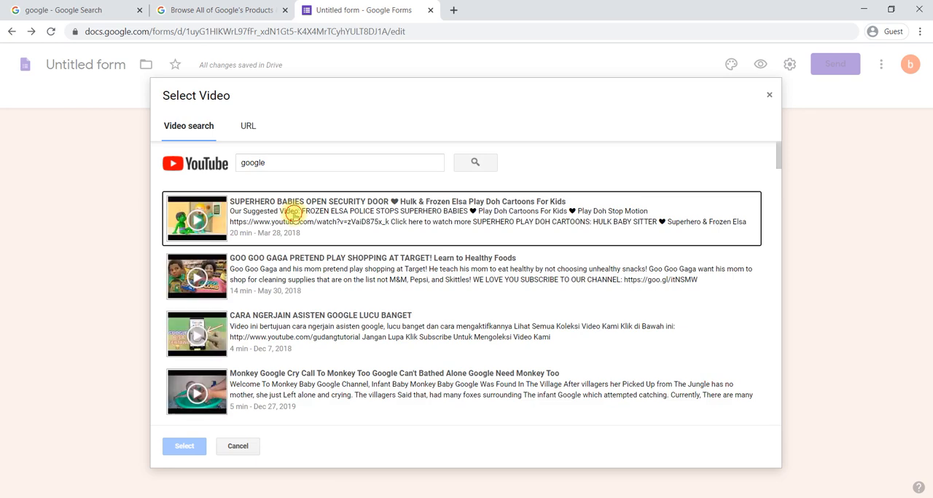
click(294, 217)
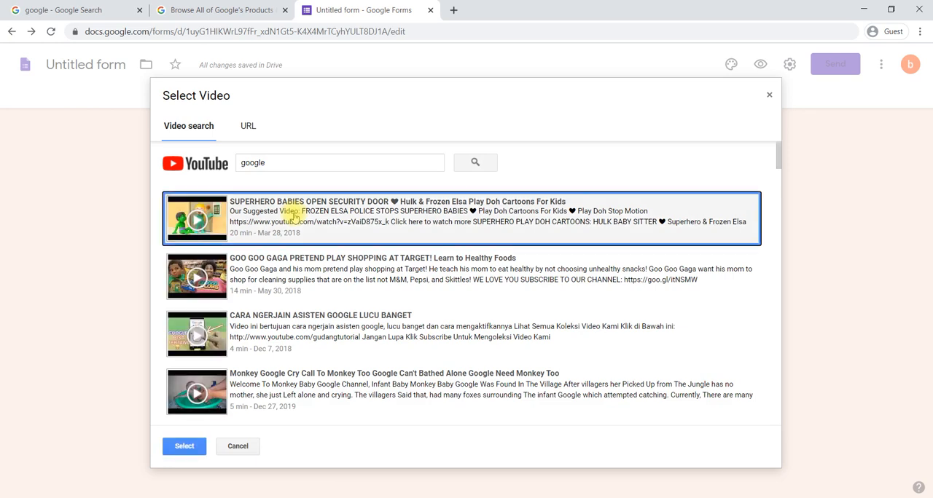
click(177, 449)
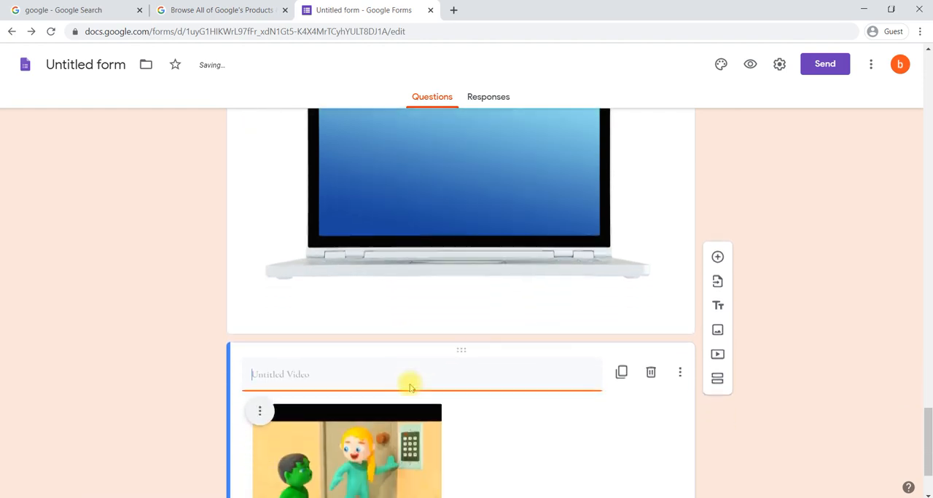
Title the video block "Demo on product".
text(Demo )
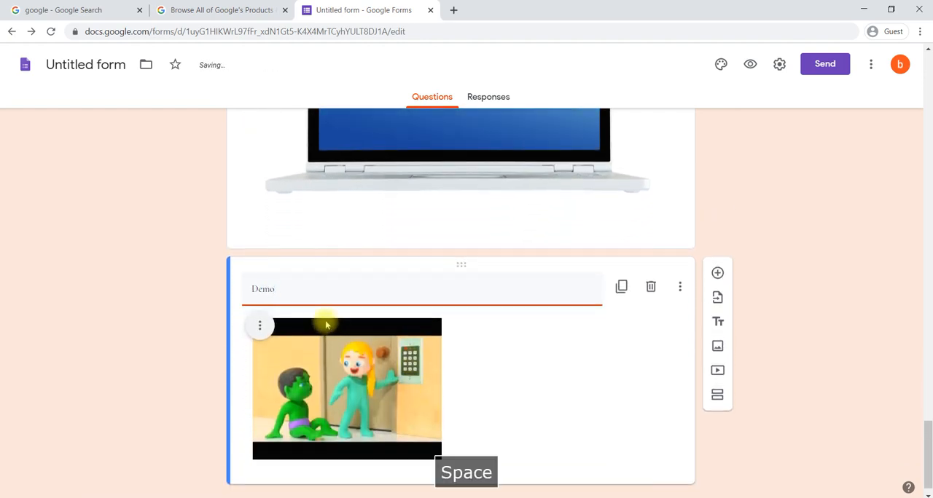
text(on p)
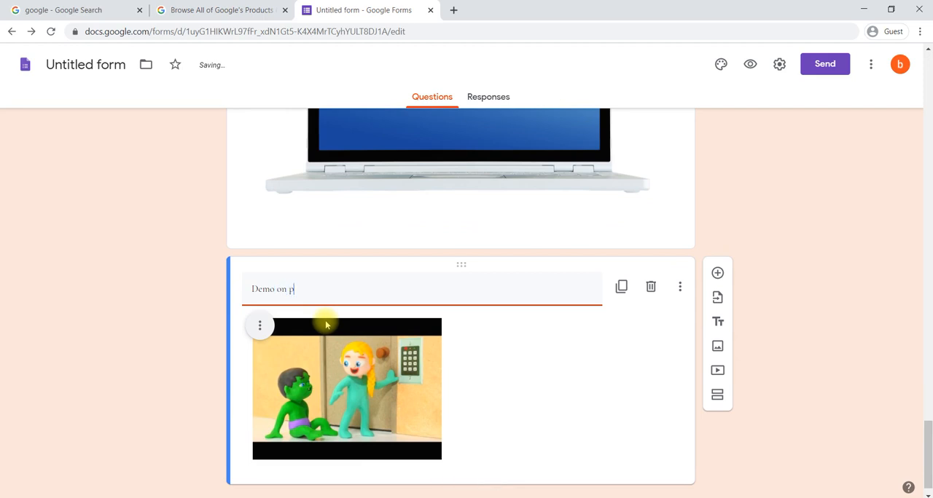
text(roduct)
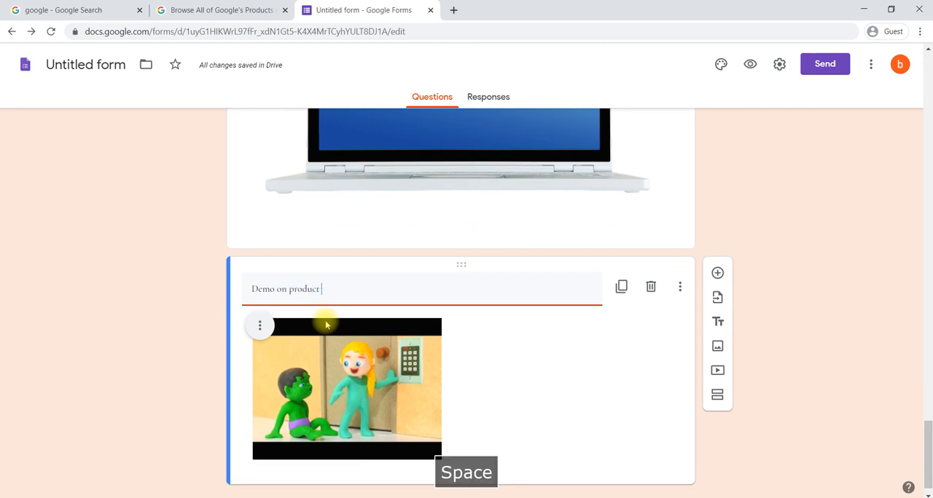
Title the laptop image "Product name with version".
scroll(326, 325, up, 3)
scroll(326, 325, up, 1)
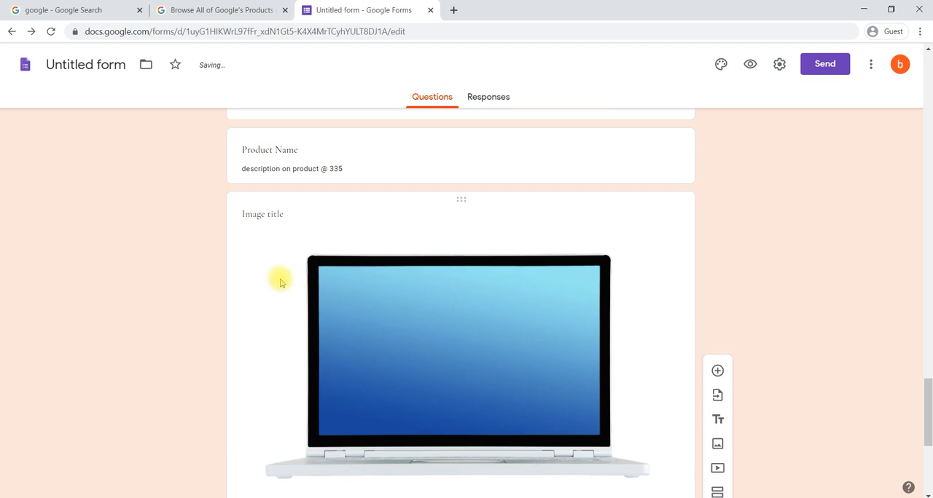
click(315, 215)
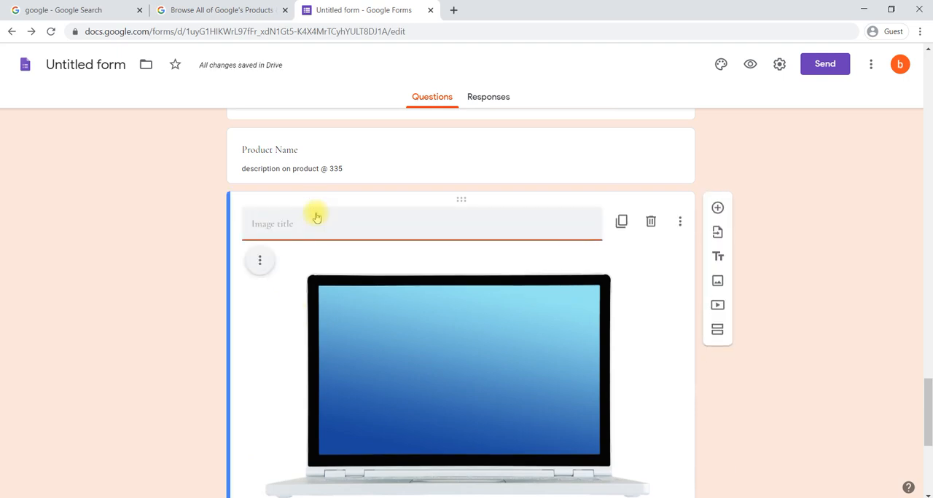
text(Product )
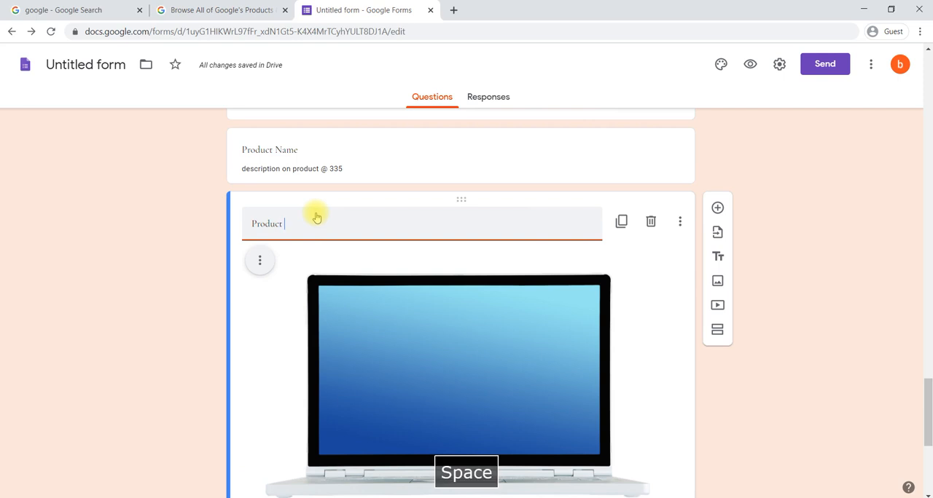
text(name with )
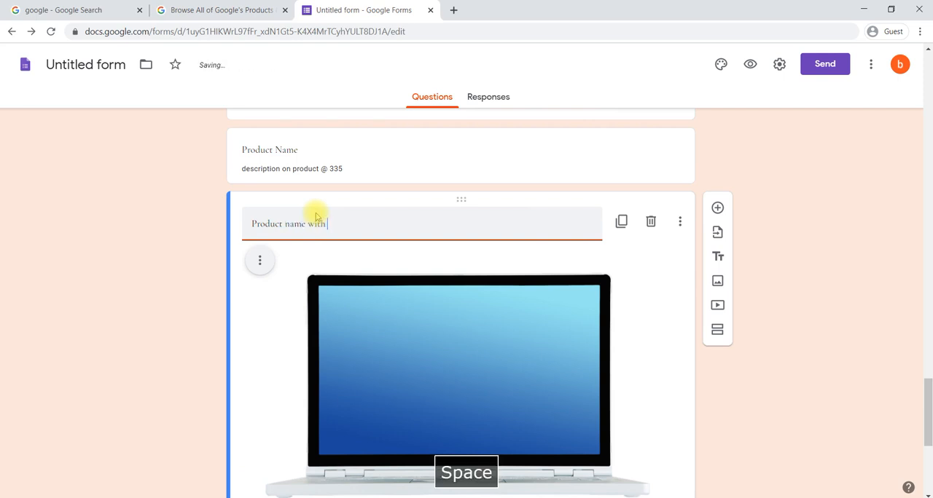
text(version)
Add an empty section after the demo video and delete it again.
scroll(316, 212, down, 2)
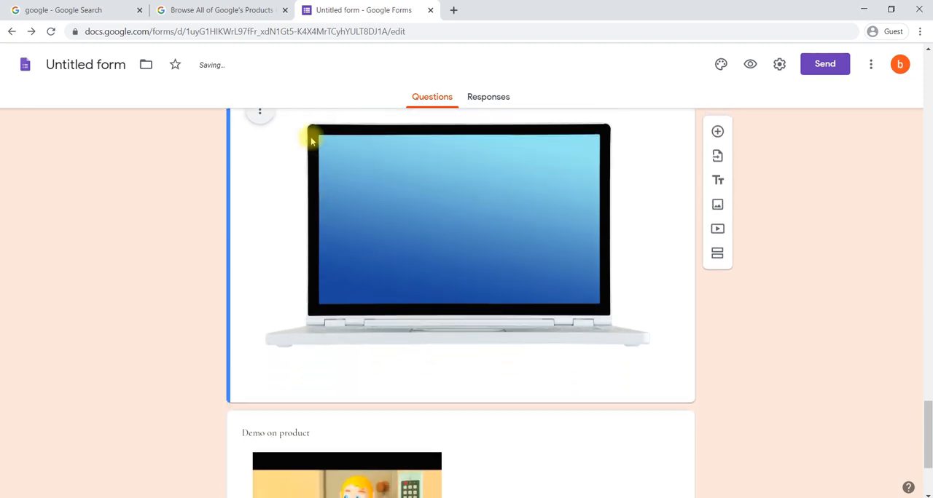
scroll(311, 141, down, 2)
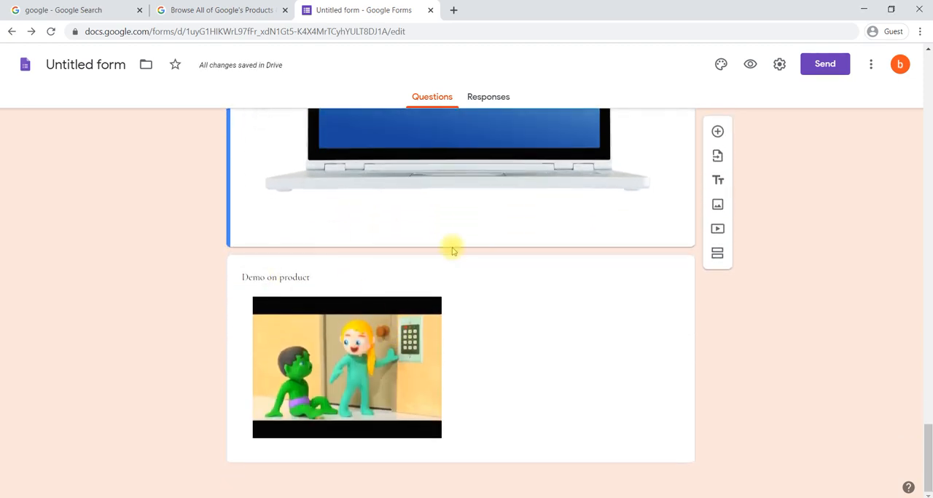
click(475, 349)
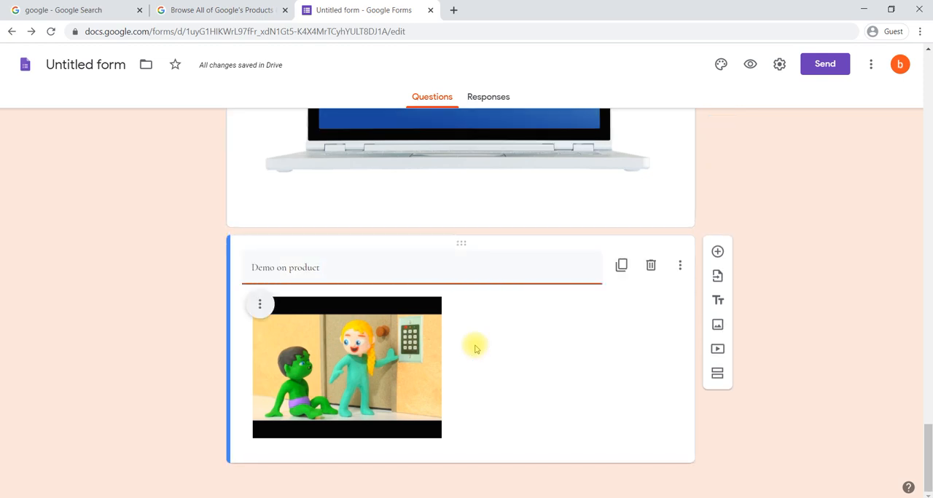
scroll(474, 349, up, 7)
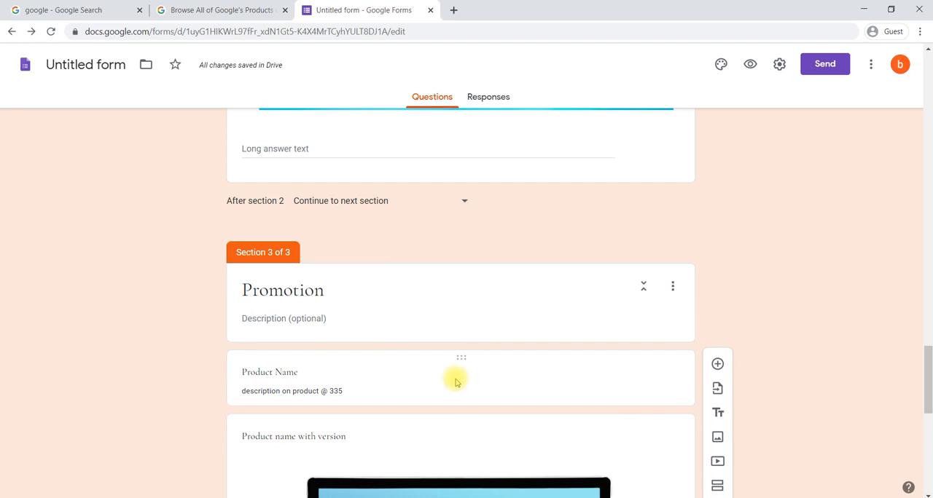
scroll(425, 387, down, 4)
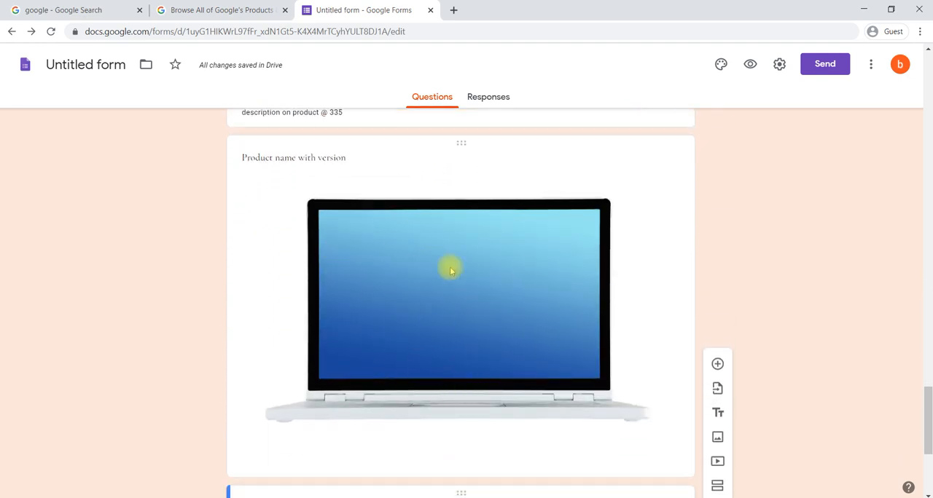
scroll(450, 267, down, 3)
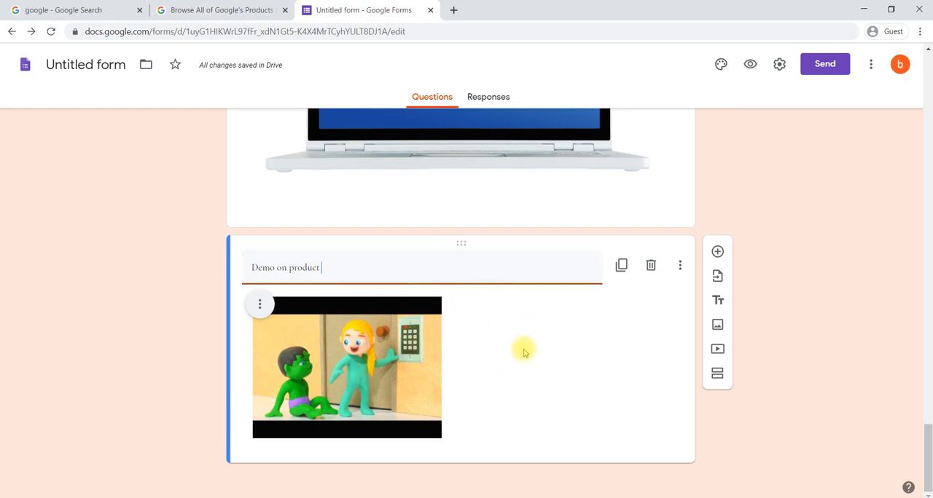
click(718, 375)
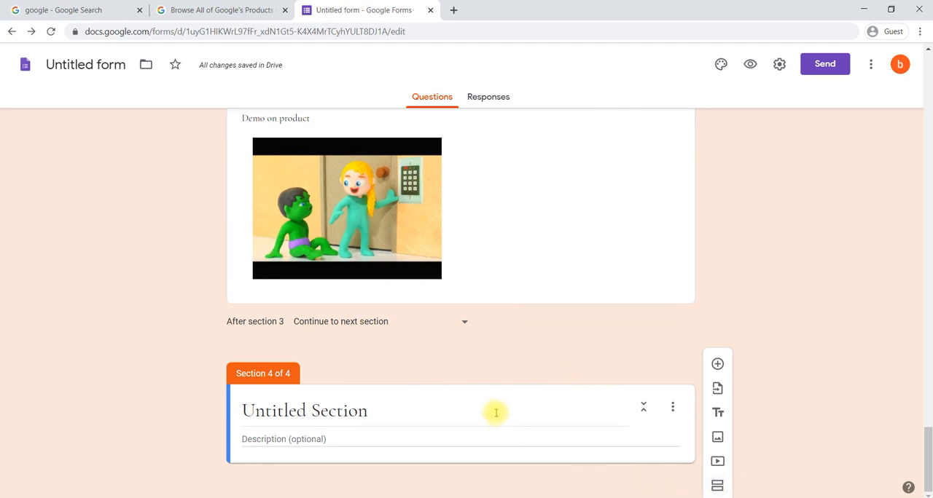
click(675, 411)
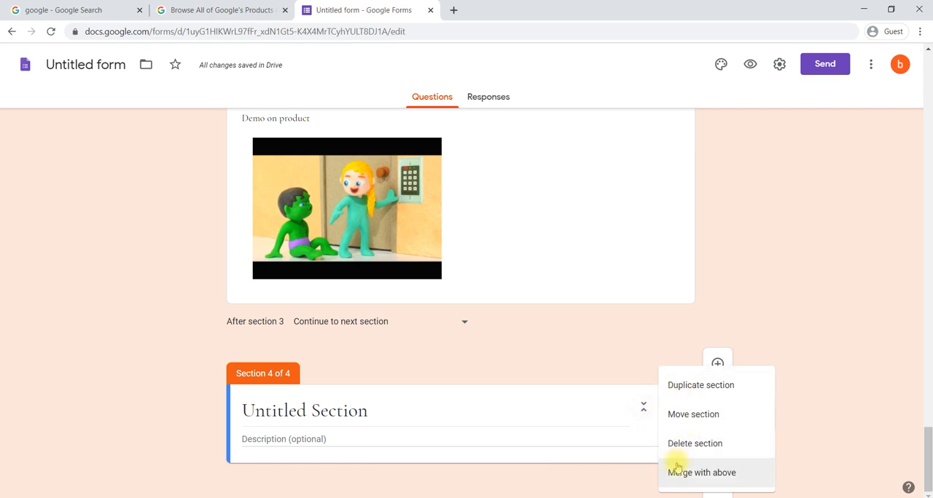
click(664, 445)
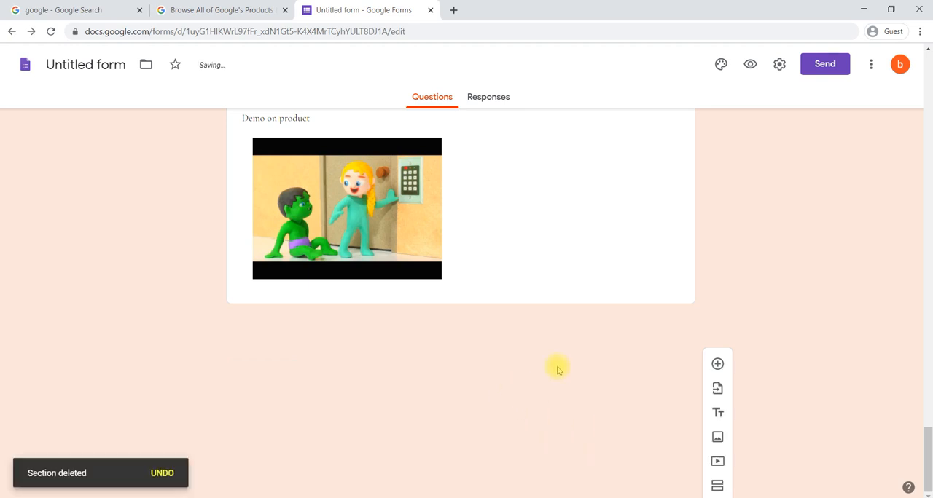
Review the form's blocks from the demo video up to the design question and back to the Promotion section.
scroll(610, 373, up, 2)
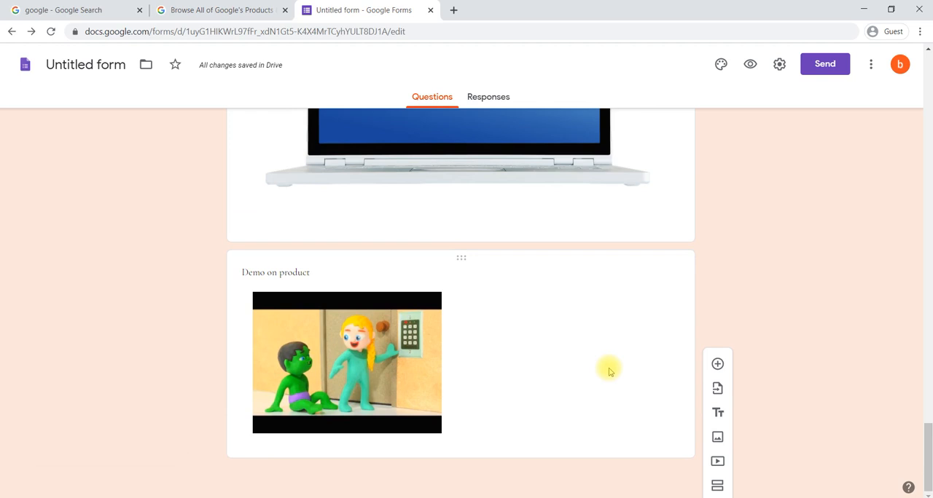
scroll(611, 372, up, 7)
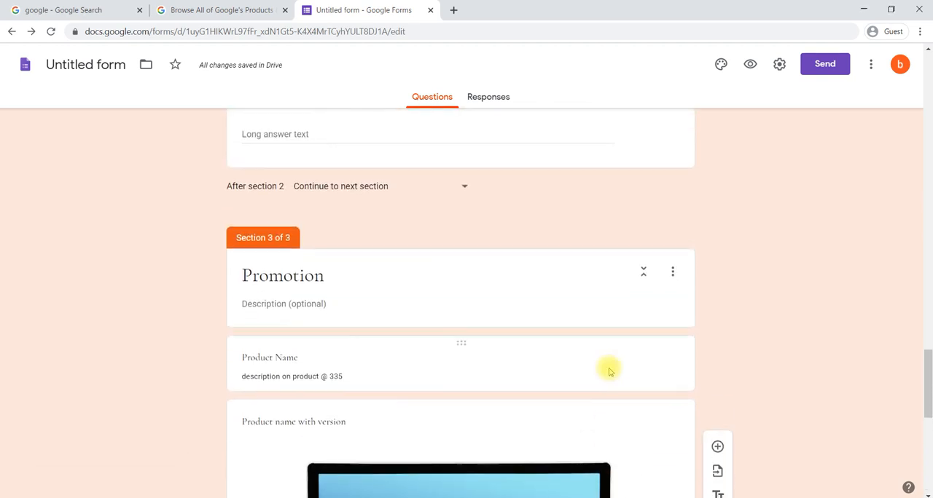
scroll(610, 372, down, 2)
scroll(611, 373, up, 6)
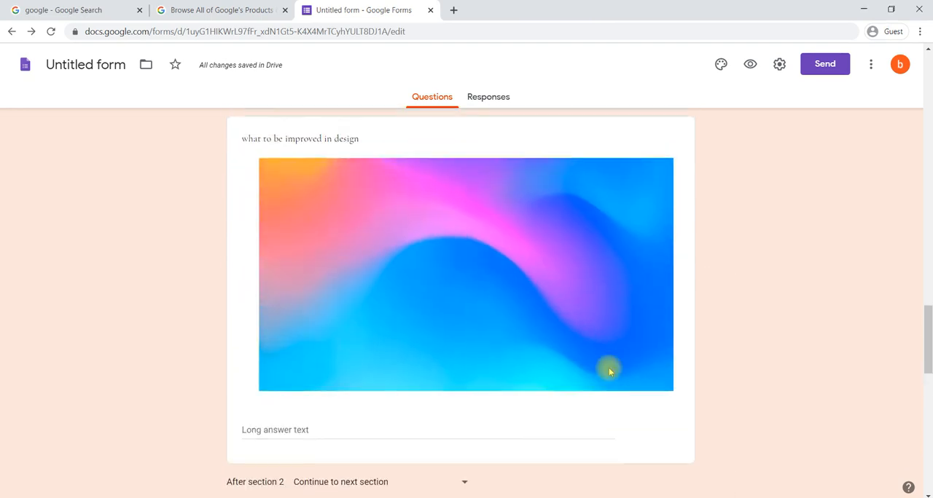
scroll(610, 372, up, 2)
scroll(611, 372, down, 1)
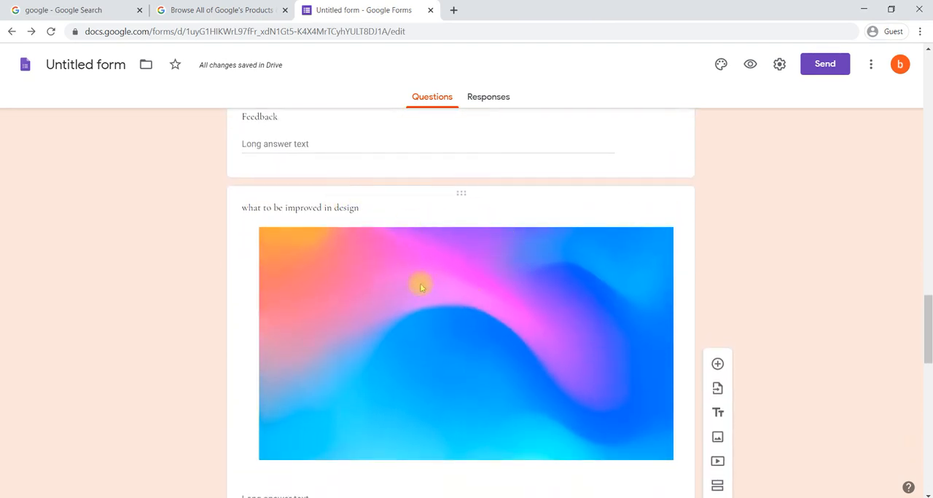
scroll(510, 270, down, 5)
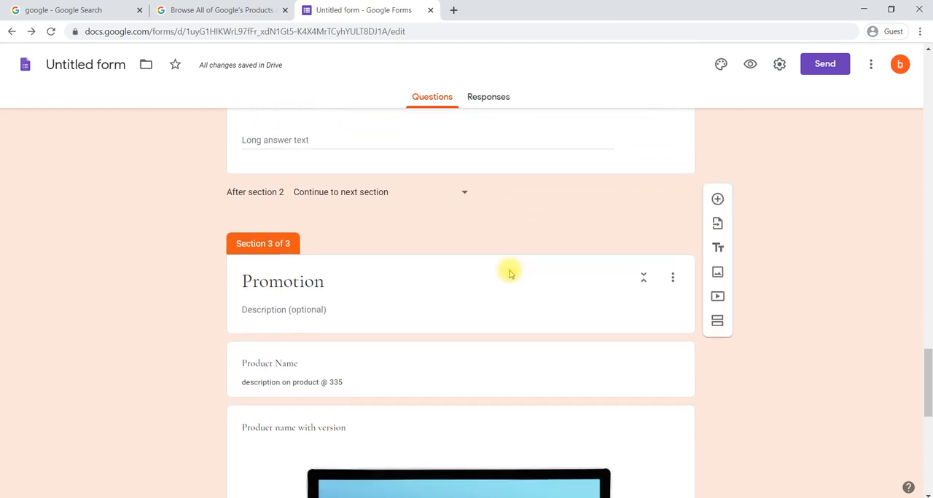